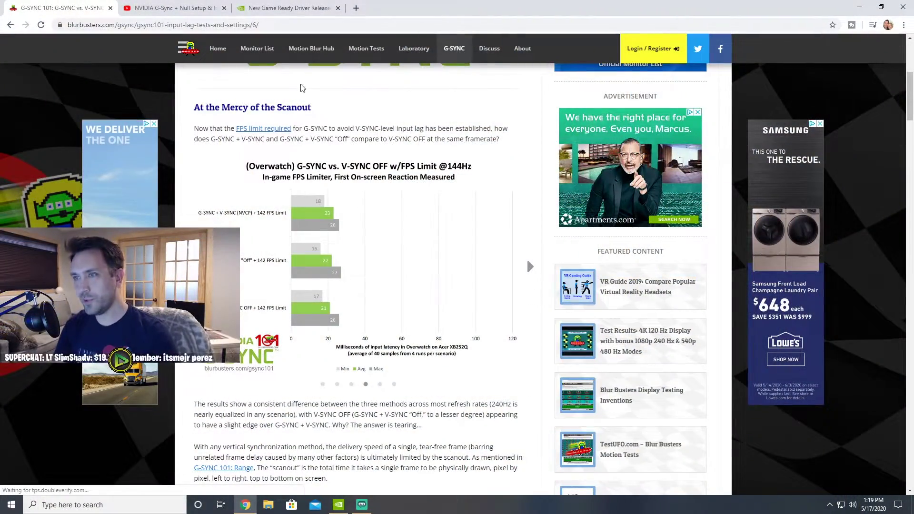
Step: Compare Blur Busters' 240Hz input-lag chart, then return to the 144Hz Overwatch chart
mouse_move(428, 63)
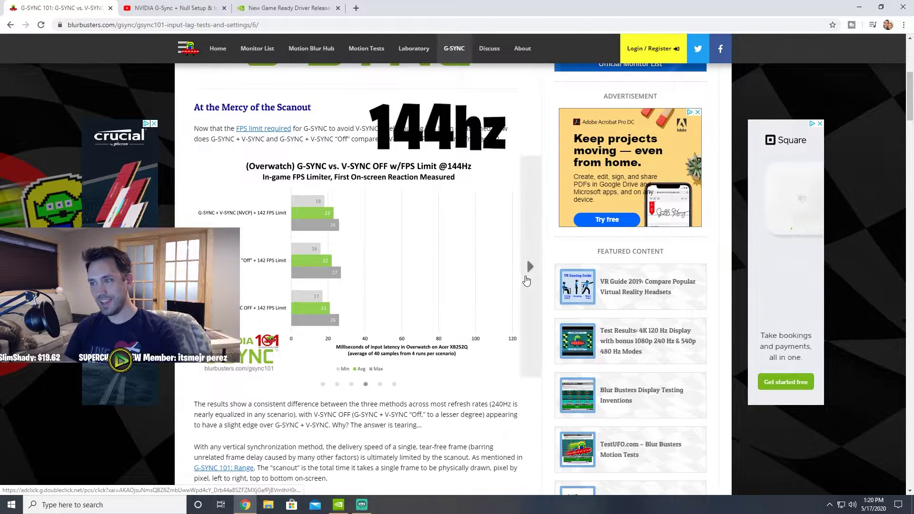
click(529, 266)
click(529, 266)
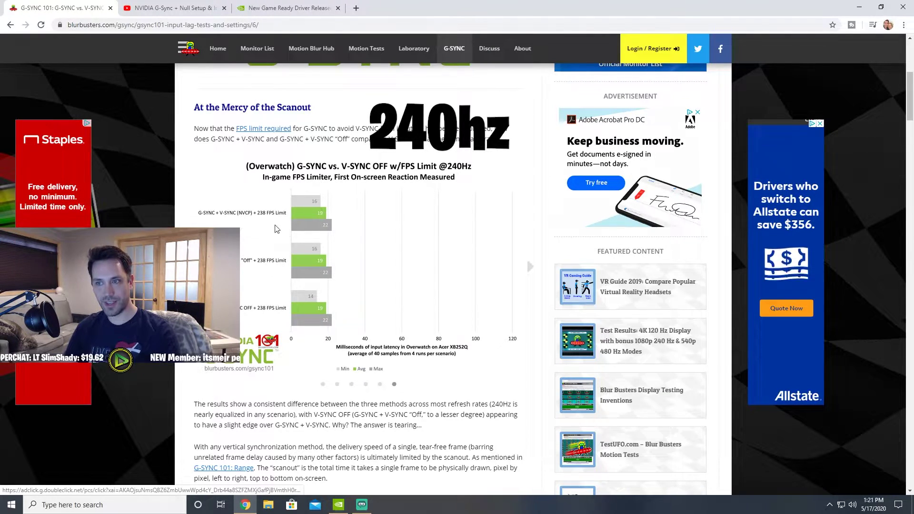
click(527, 258)
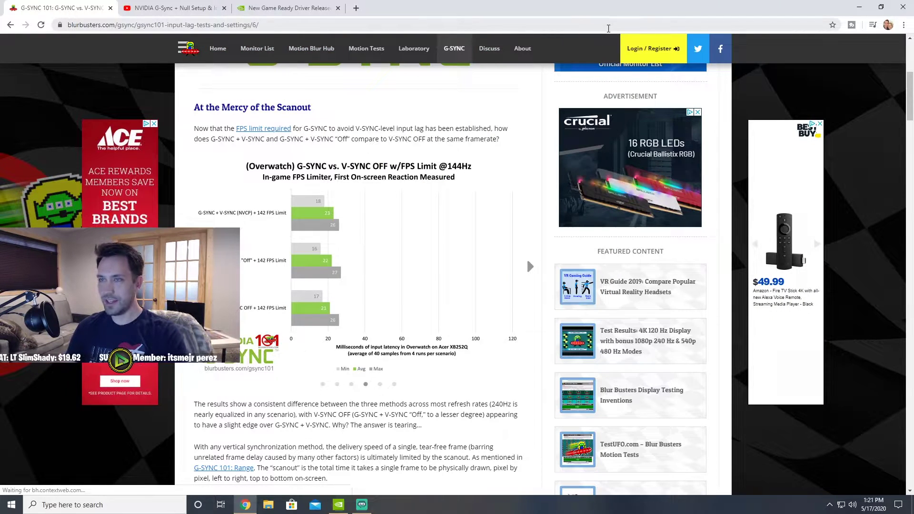
Step: Minimize Chrome, nudge NVIDIA Control Panel left, and browse the global 3D settings list
click(859, 7)
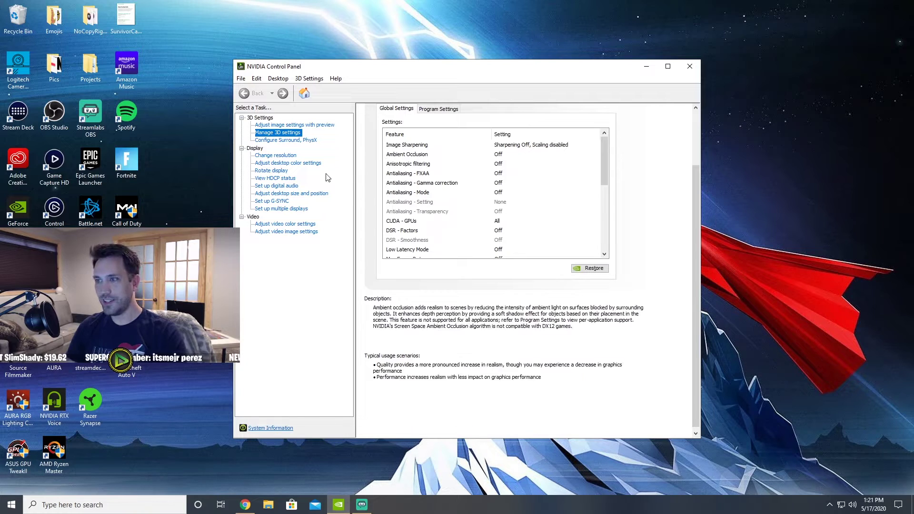
drag(609, 69, 589, 67)
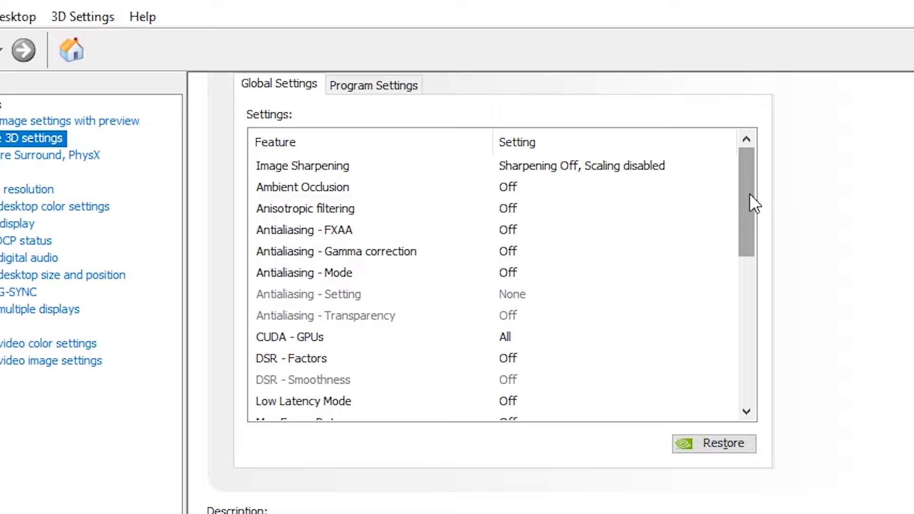
drag(750, 195, 771, 291)
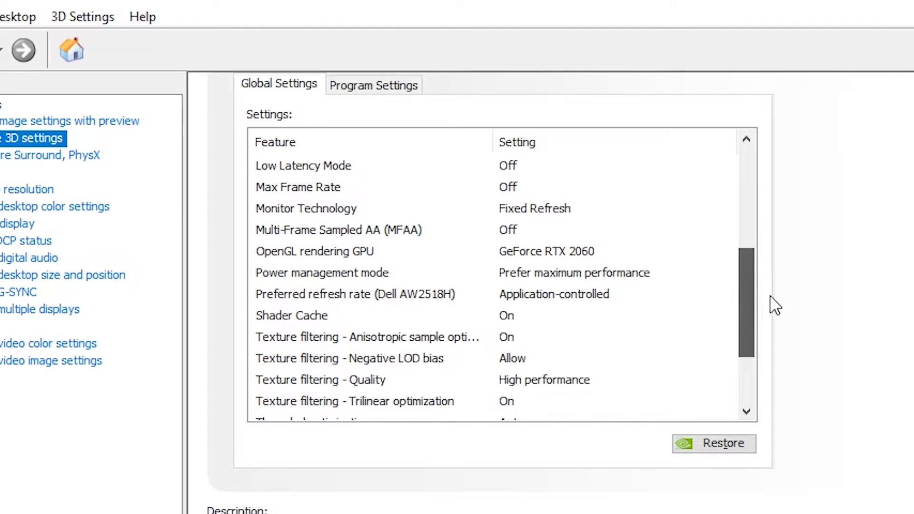
drag(775, 307, 782, 188)
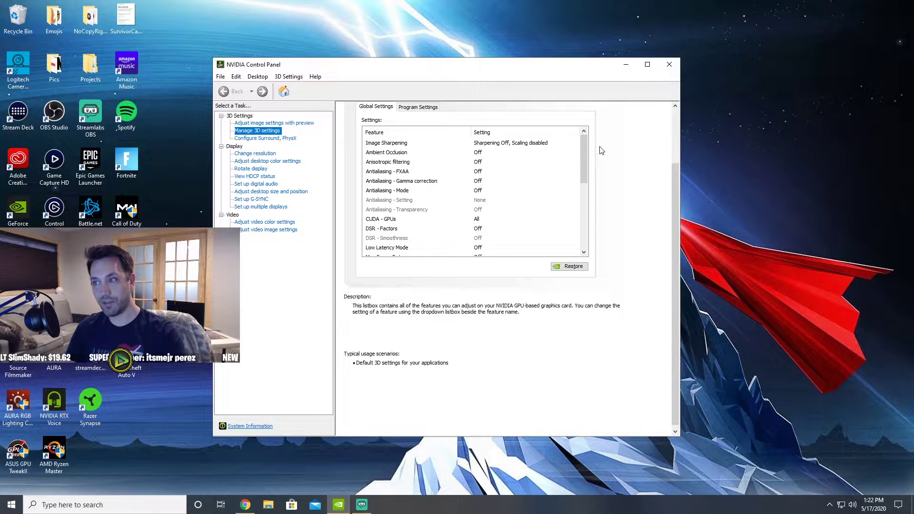
mouse_move(584, 159)
mouse_down()
mouse_move(583, 222)
mouse_move(584, 146)
mouse_up()
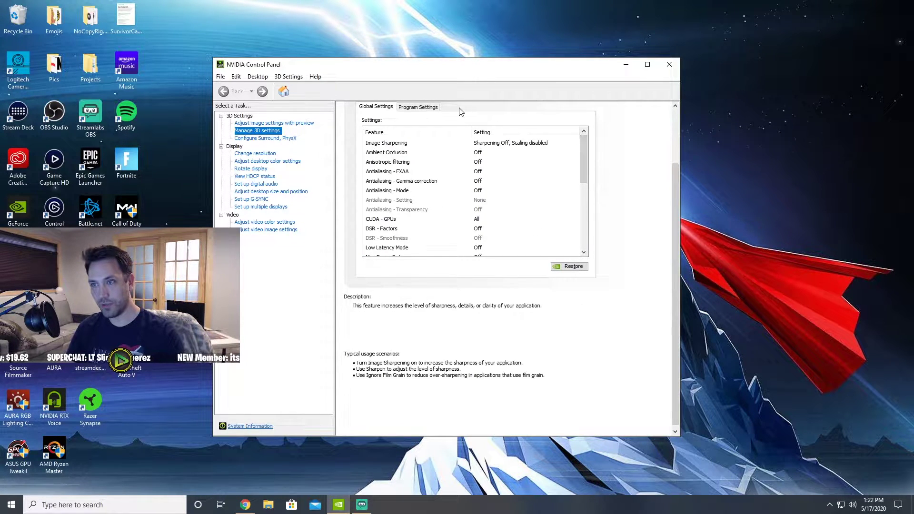
Step: On Set up G-SYNC, enable G-SYNC, G-SYNC Compatible for full screen mode and apply
click(251, 199)
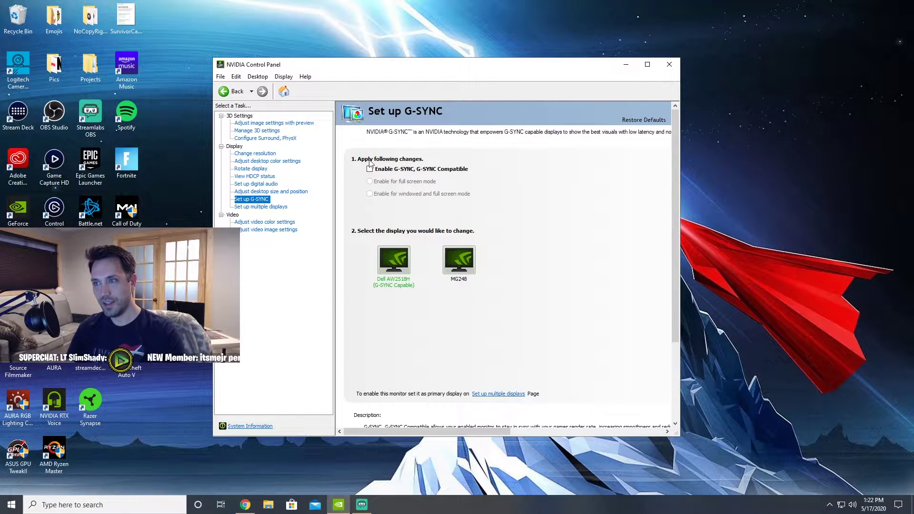
click(370, 169)
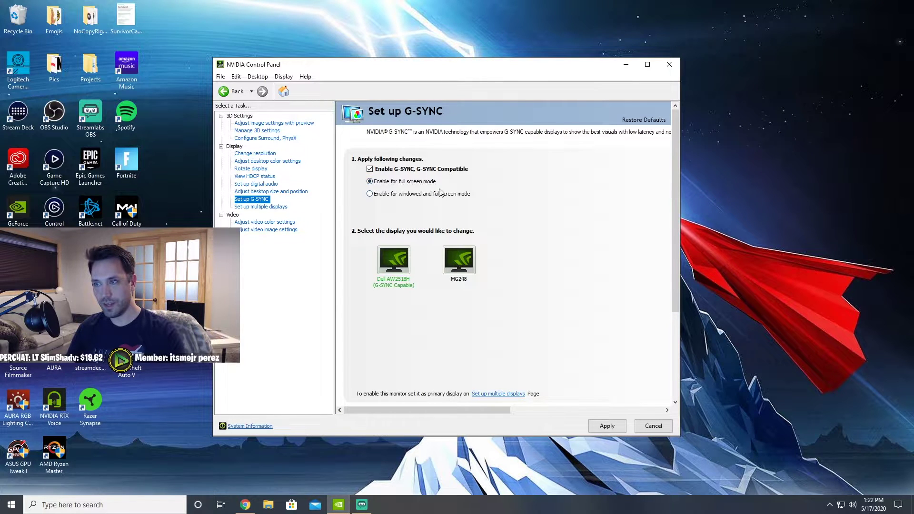
scroll(678, 203, down, 1)
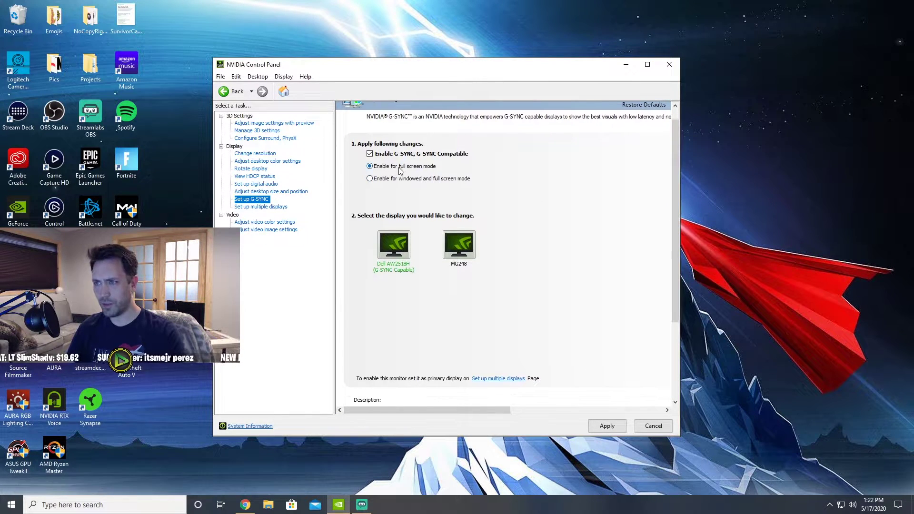
drag(677, 216, 675, 267)
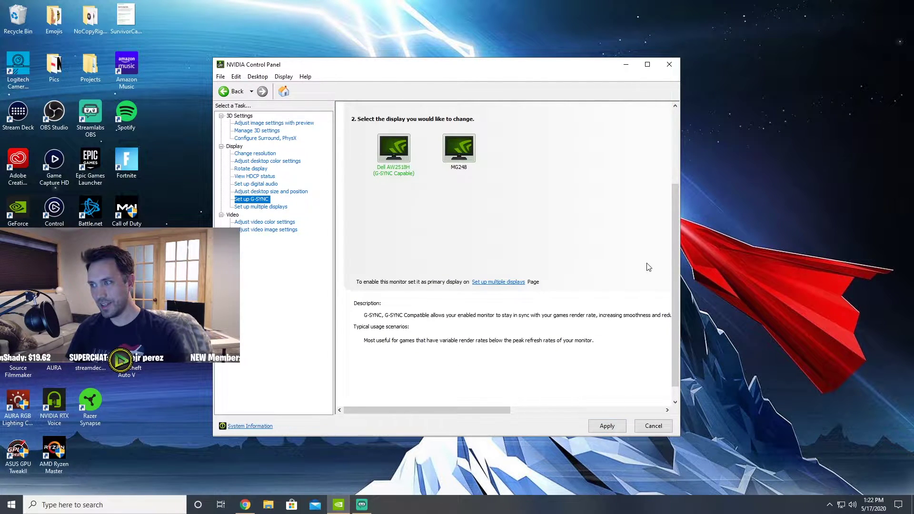
click(600, 429)
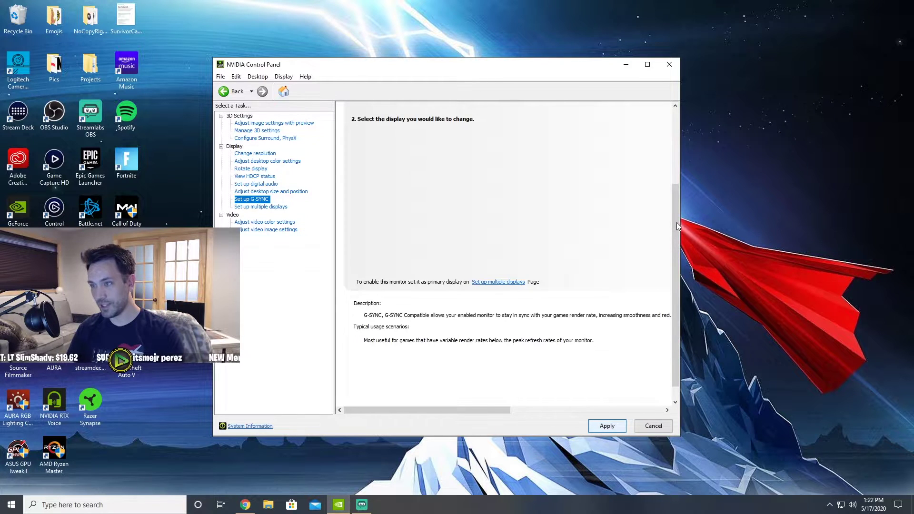
drag(676, 246, 693, 121)
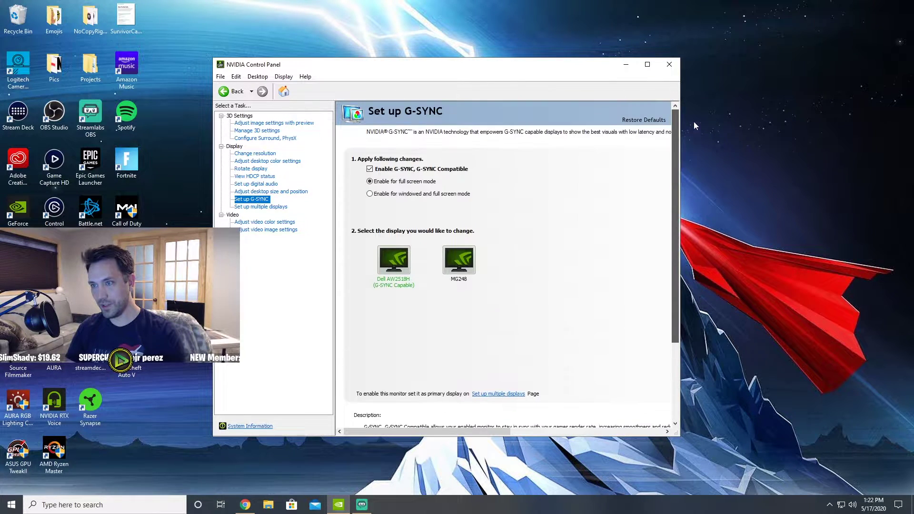
Step: Go to Manage 3D settings and scroll the global list past Monitor Technology to Low Latency Mode
click(249, 132)
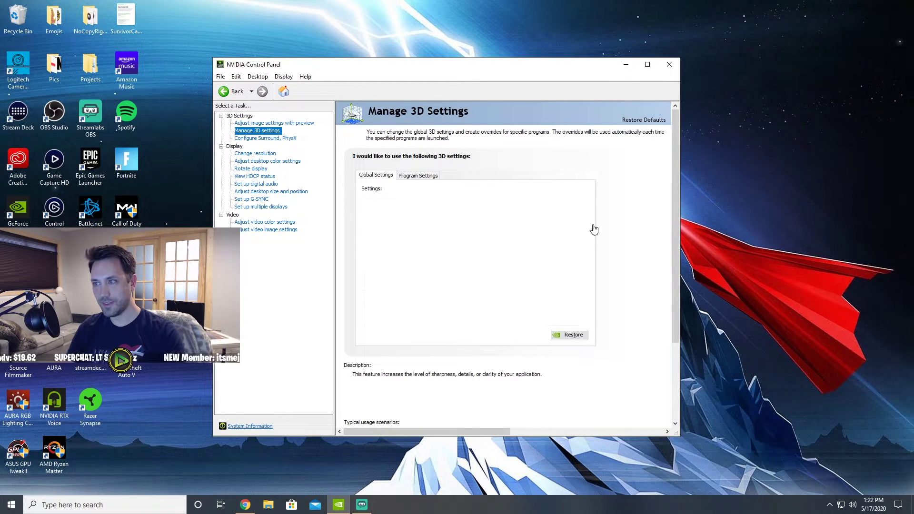
scroll(581, 229, down, 10)
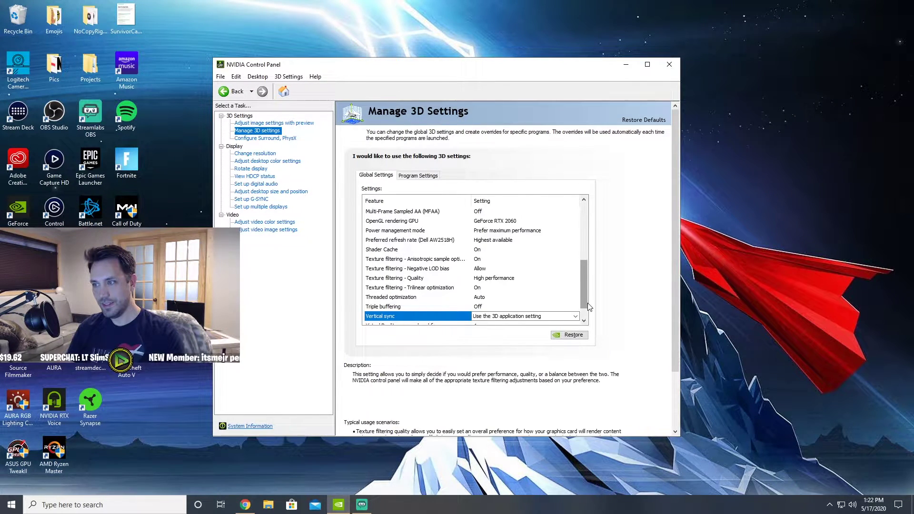
drag(586, 284, 599, 261)
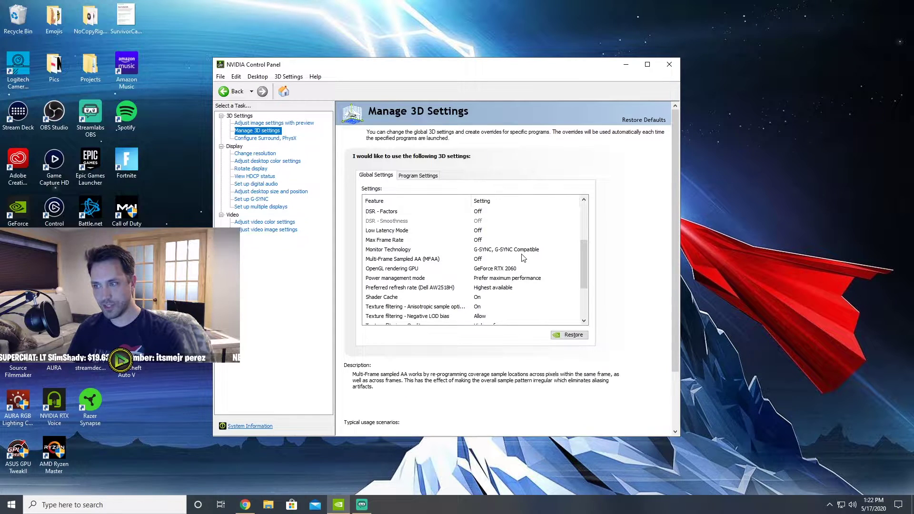
scroll(588, 277, down, 1)
drag(588, 278, 588, 271)
mouse_move(381, 223)
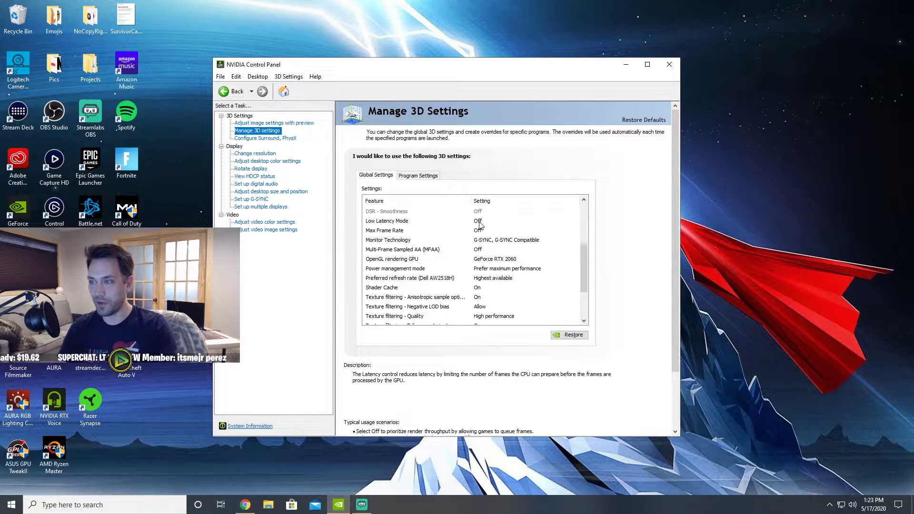
drag(584, 273, 589, 298)
click(245, 505)
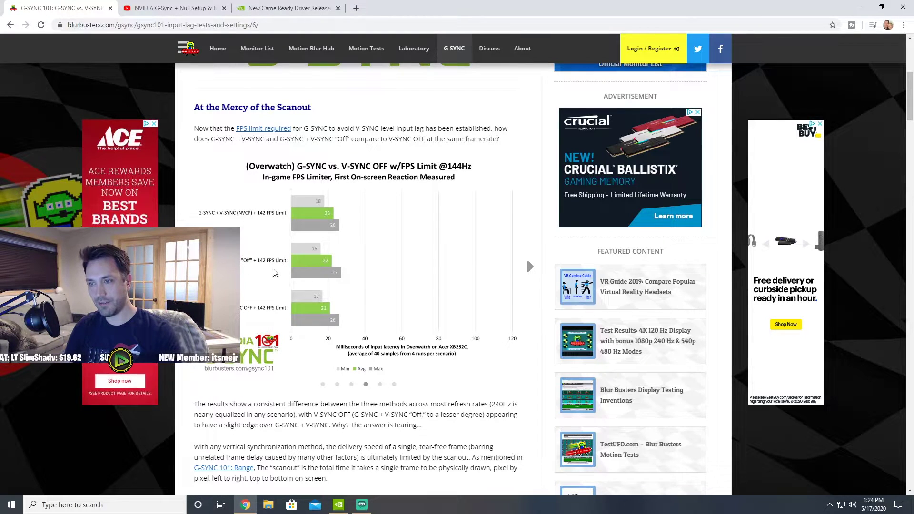
click(863, 8)
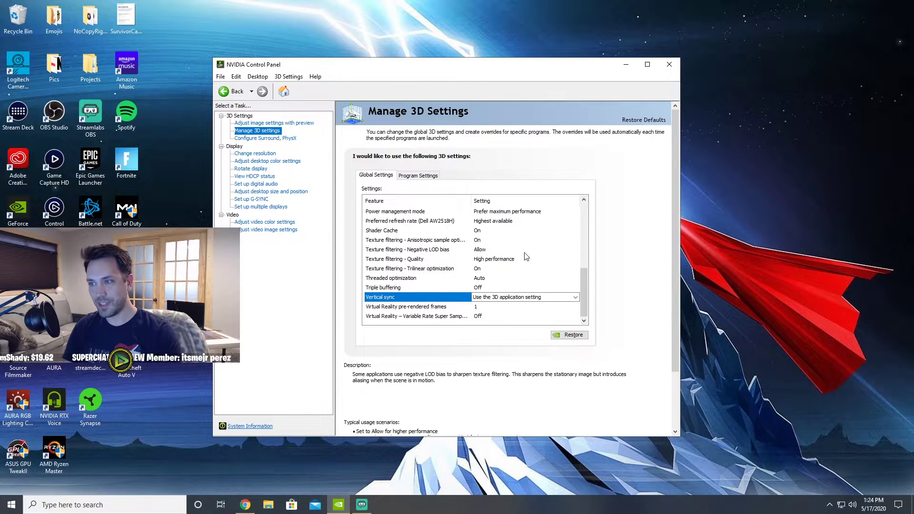
drag(587, 281, 593, 233)
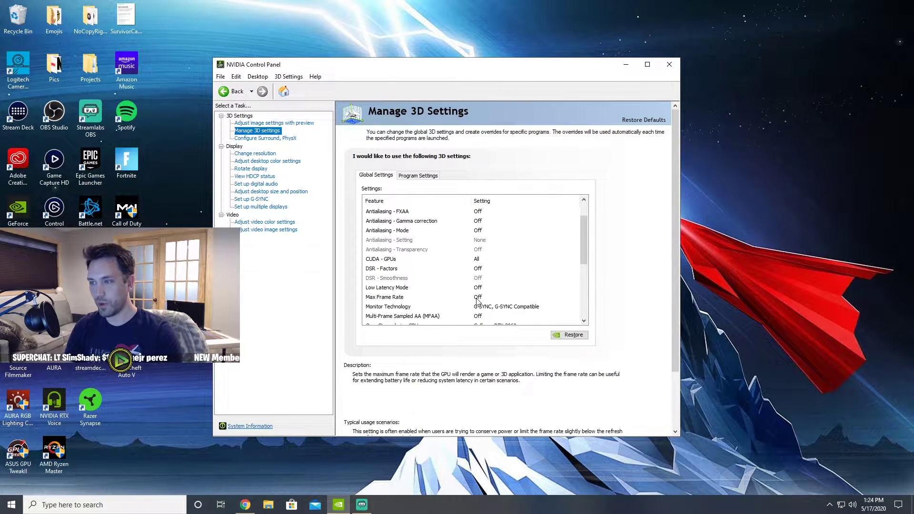
drag(593, 249, 591, 297)
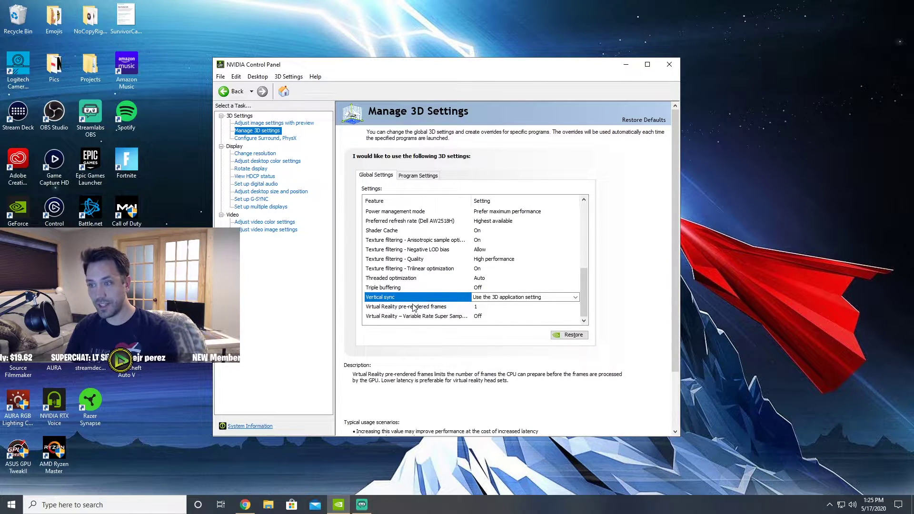
click(520, 298)
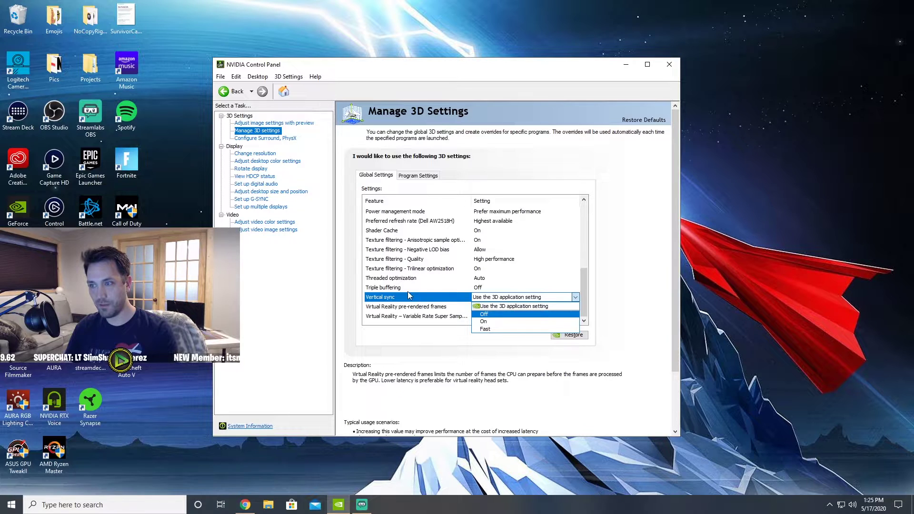
click(613, 289)
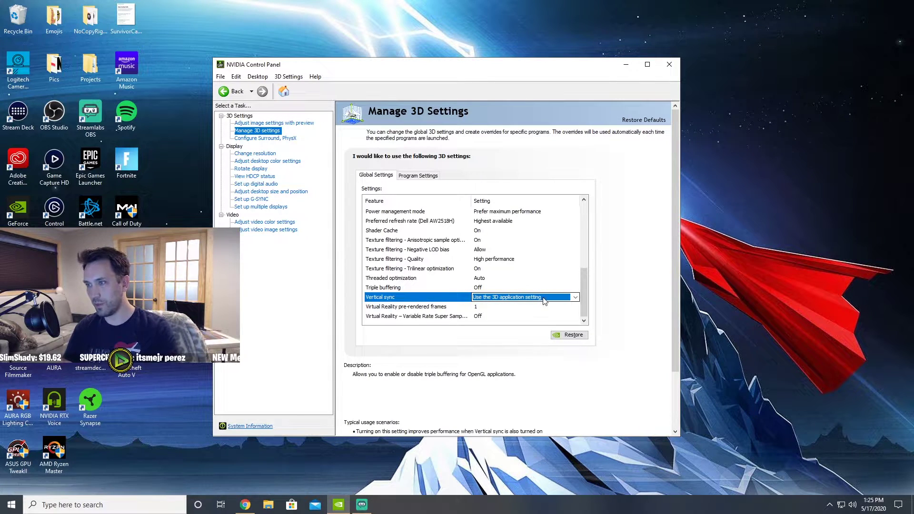
scroll(530, 419, down, 3)
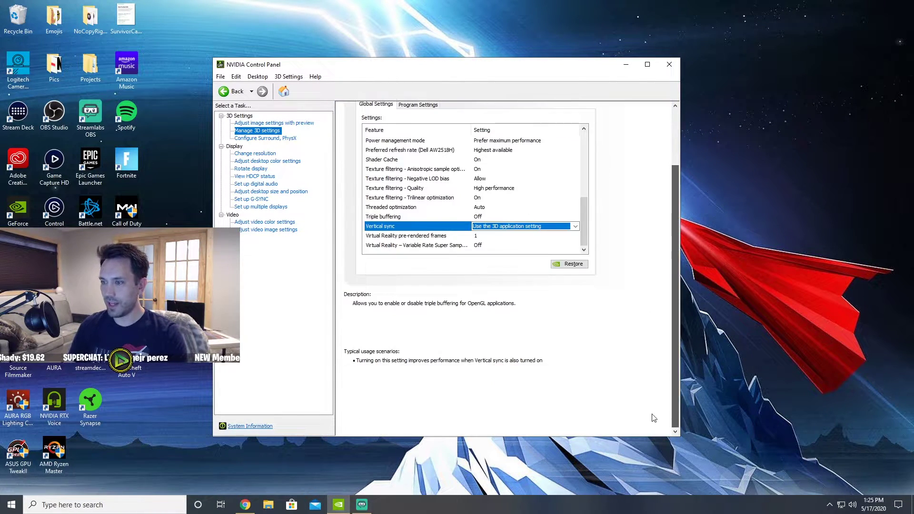
Step: Close the NVIDIA Control Panel window to reveal the Windows desktop
click(669, 66)
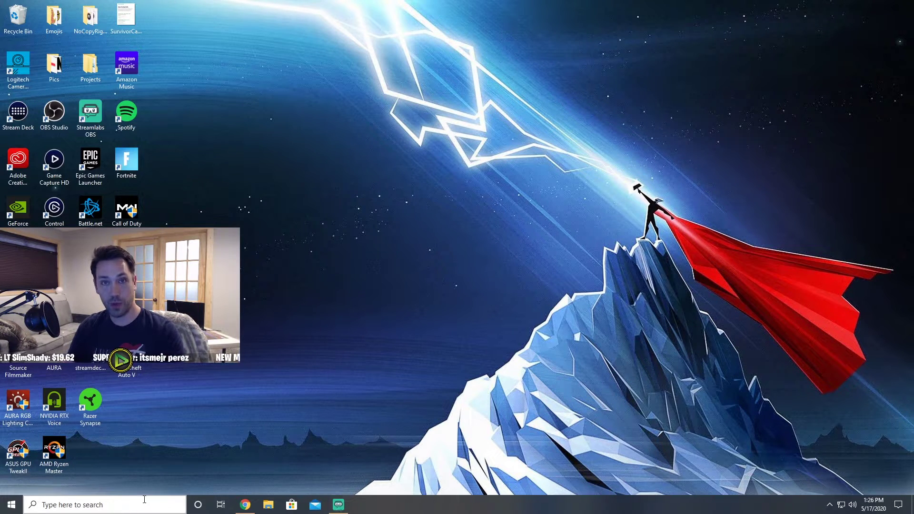
Step: Open the %localappdata% folder through Windows search and shift its window left
click(162, 507)
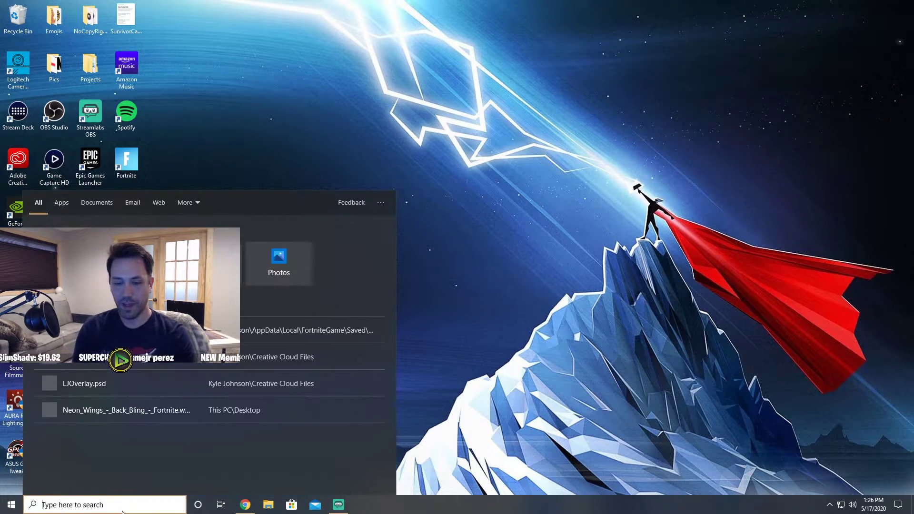
click(502, 294)
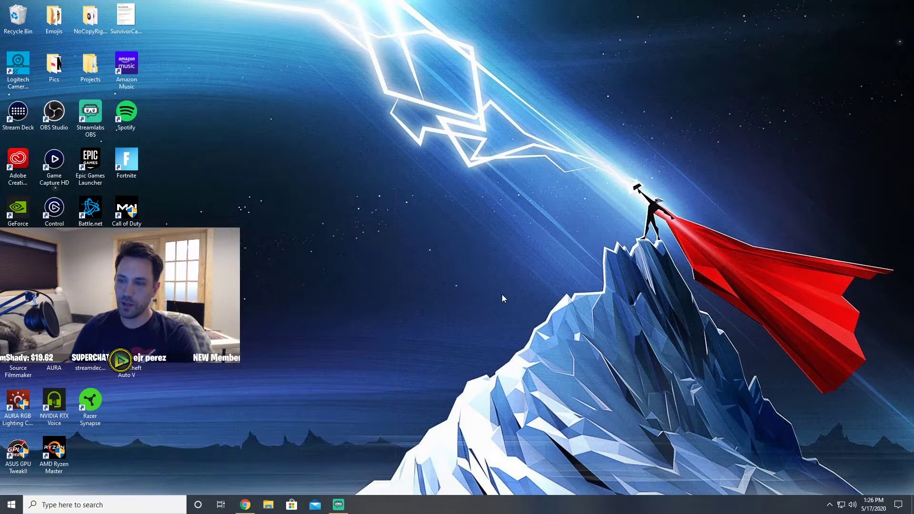
click(99, 509)
text(%localapp)
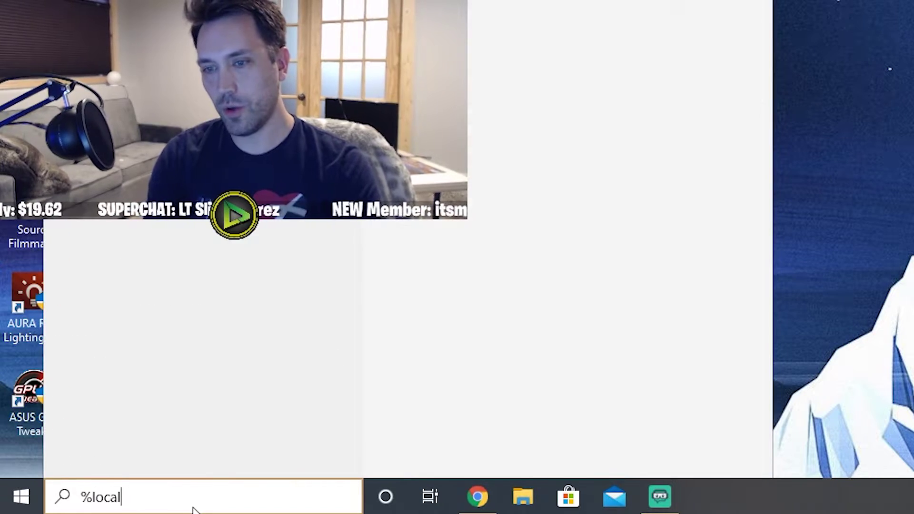
text(data%)
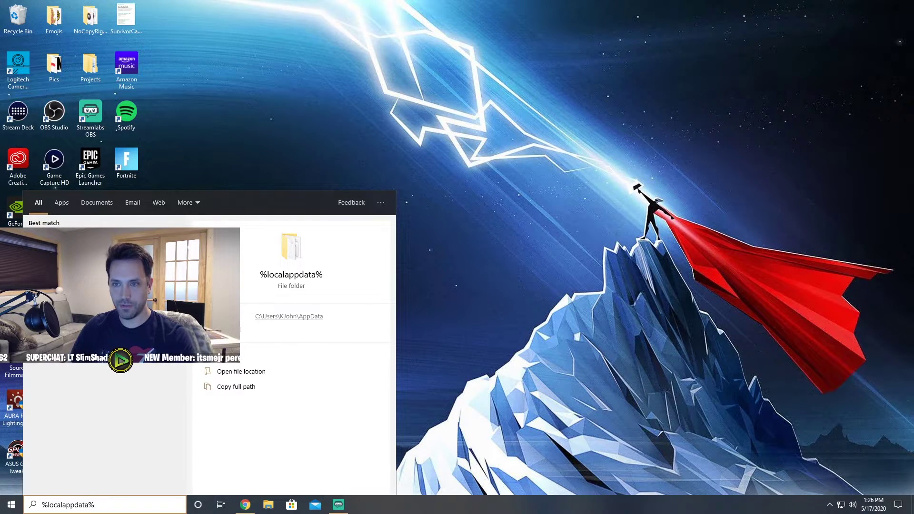
key(Return)
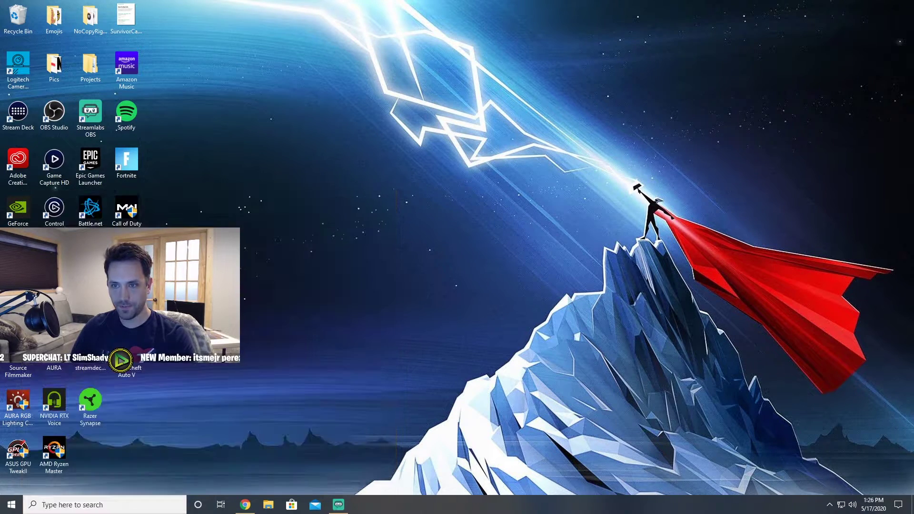
drag(490, 82, 419, 81)
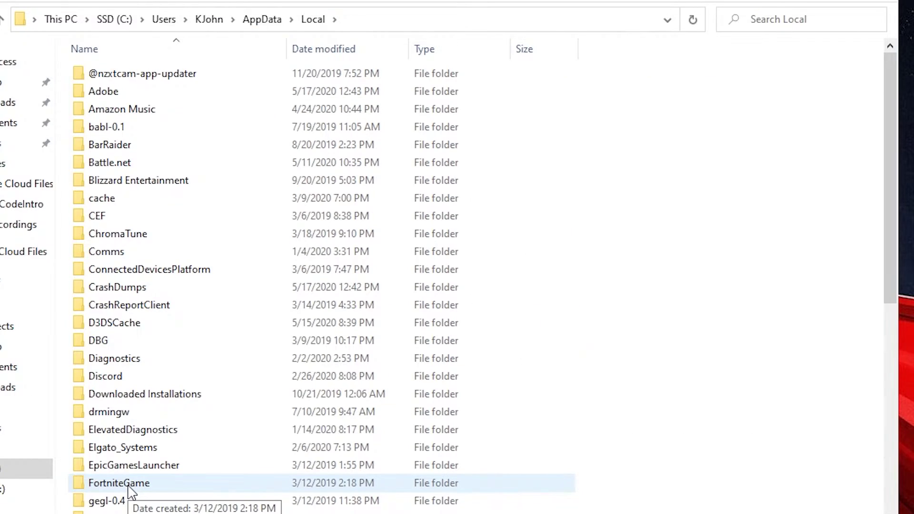
Step: Navigate into FortniteGame > Saved > Config > WindowsClient
double_click(129, 486)
click(99, 78)
double_click(101, 78)
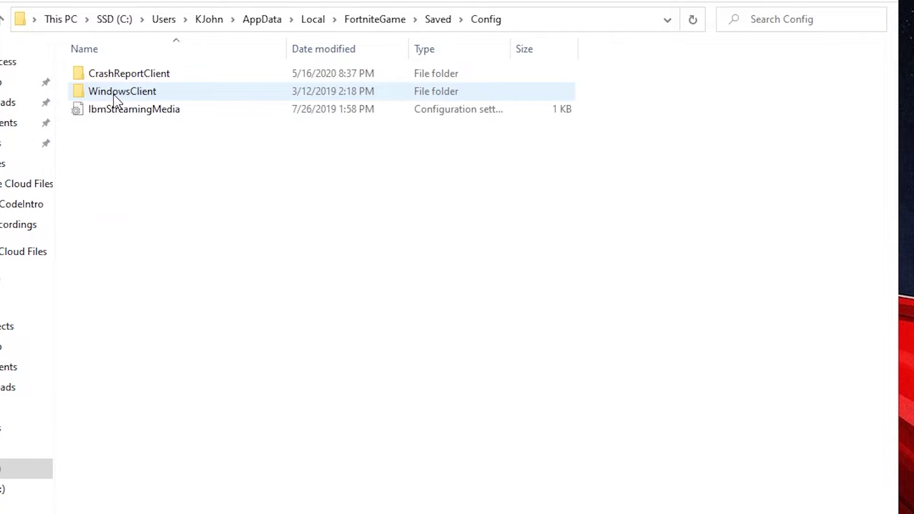
double_click(118, 94)
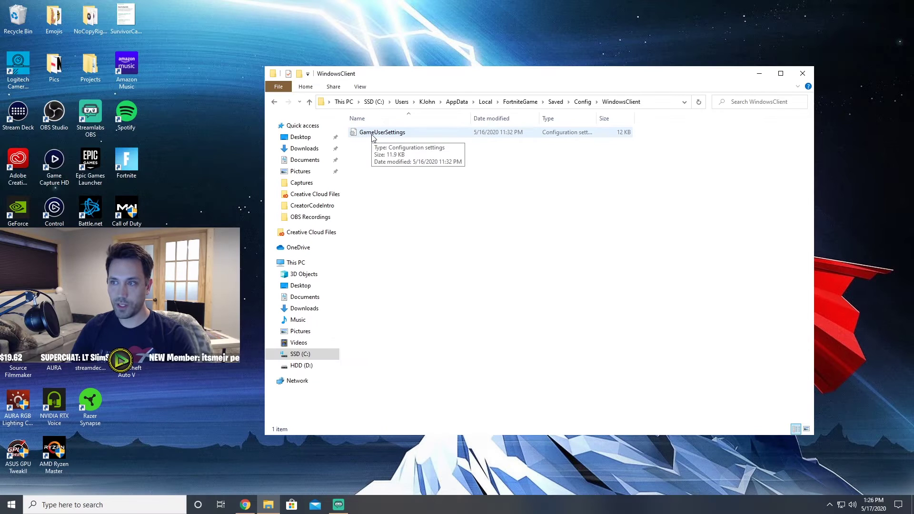
Step: Open the Properties dialog of the GameUserSettings file
right_click(387, 132)
click(371, 173)
click(385, 135)
right_click(386, 135)
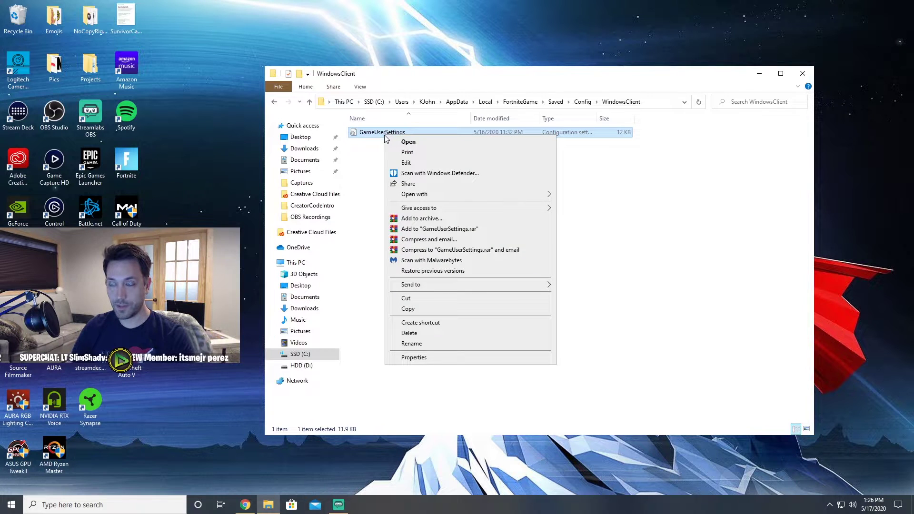
click(419, 357)
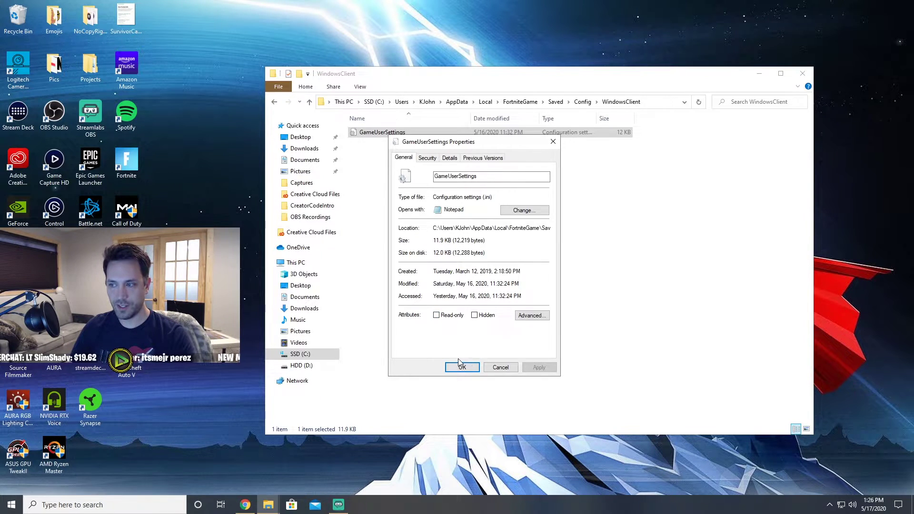
Step: Cancel Properties and open GameUserSettings in Notepad, arranging its window
click(501, 368)
double_click(394, 133)
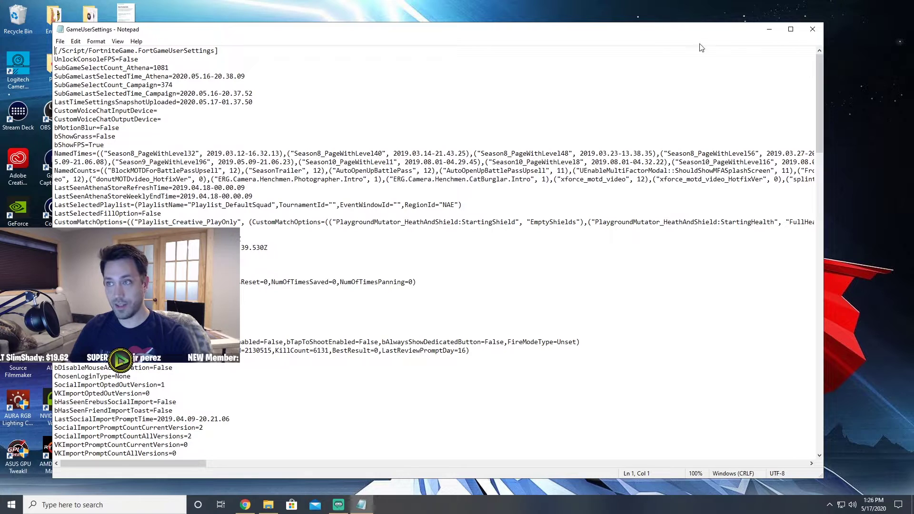
drag(628, 30, 597, 224)
drag(501, 232, 537, 28)
drag(819, 96, 832, 151)
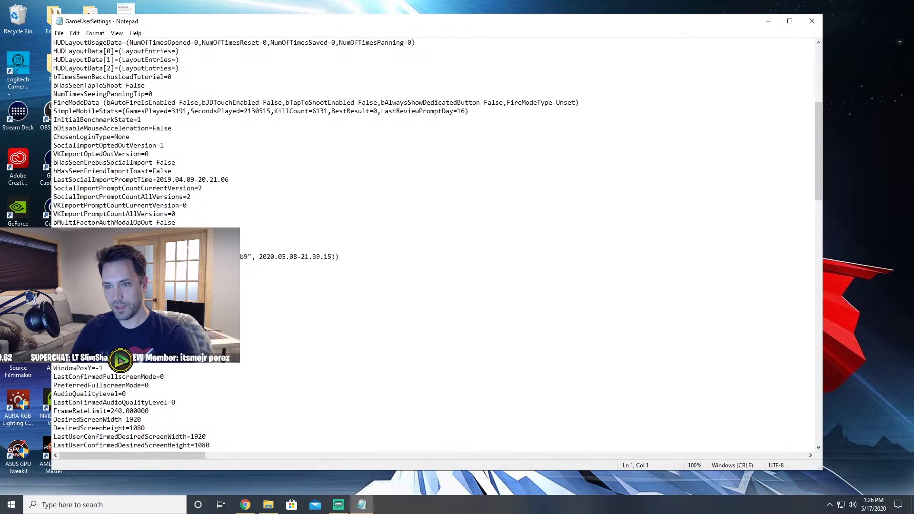
Step: Change FrameRateLimit from 240 to 237 and save the file
click(122, 412)
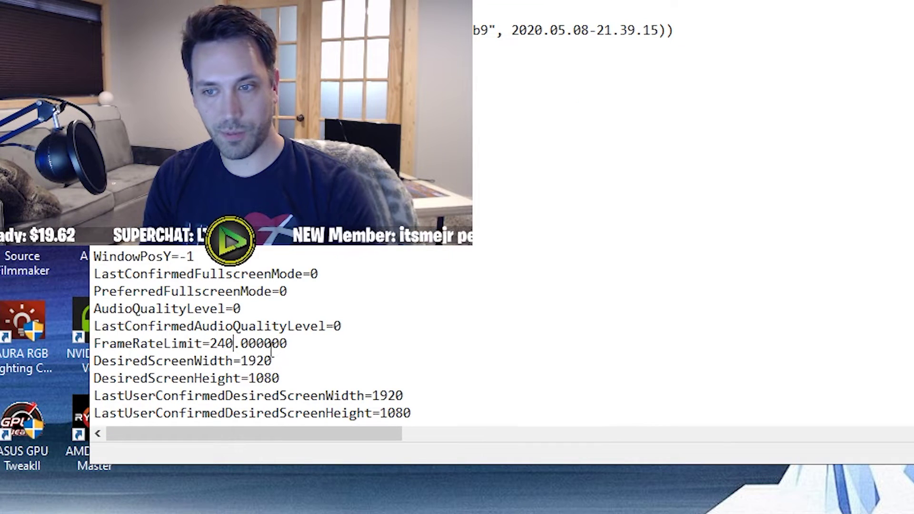
key(BackSpace)
key(BackSpace)
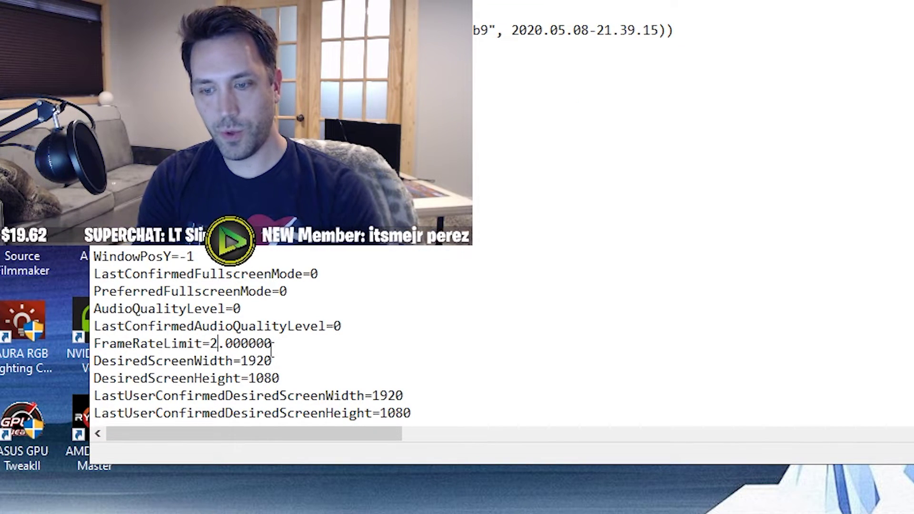
text(37)
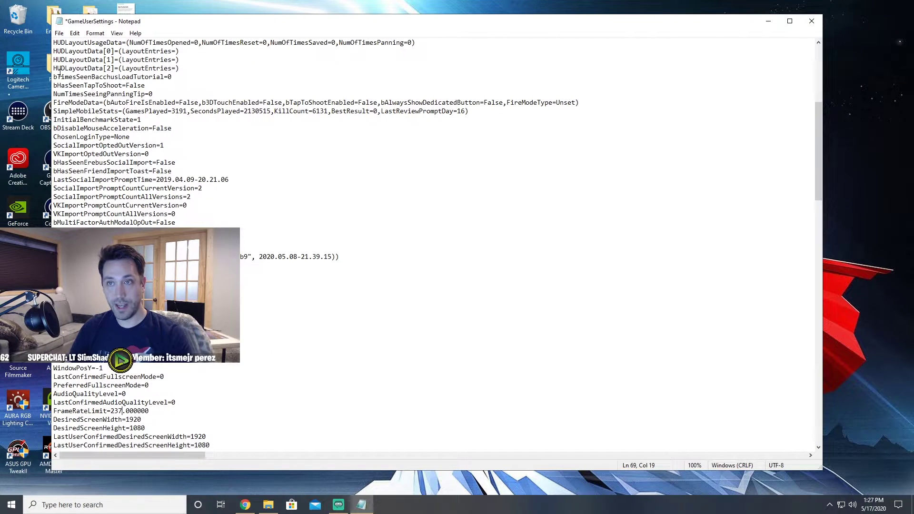
click(59, 33)
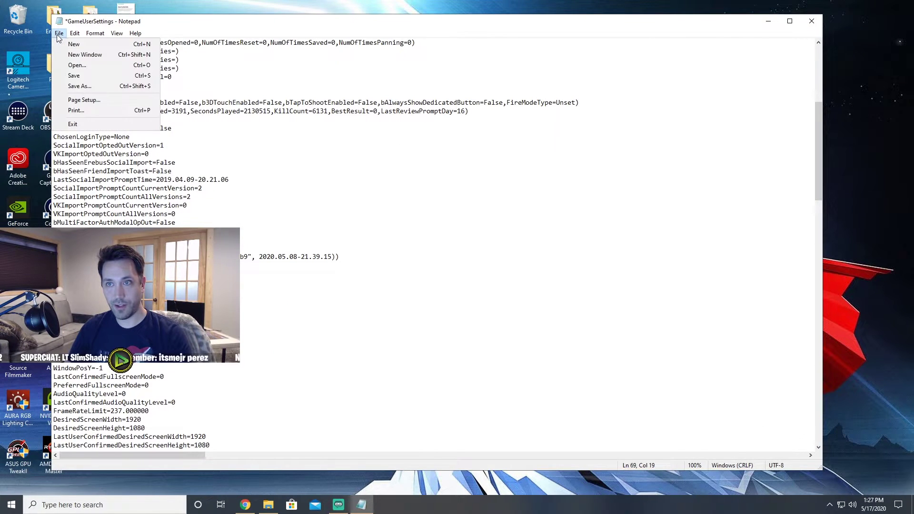
click(74, 75)
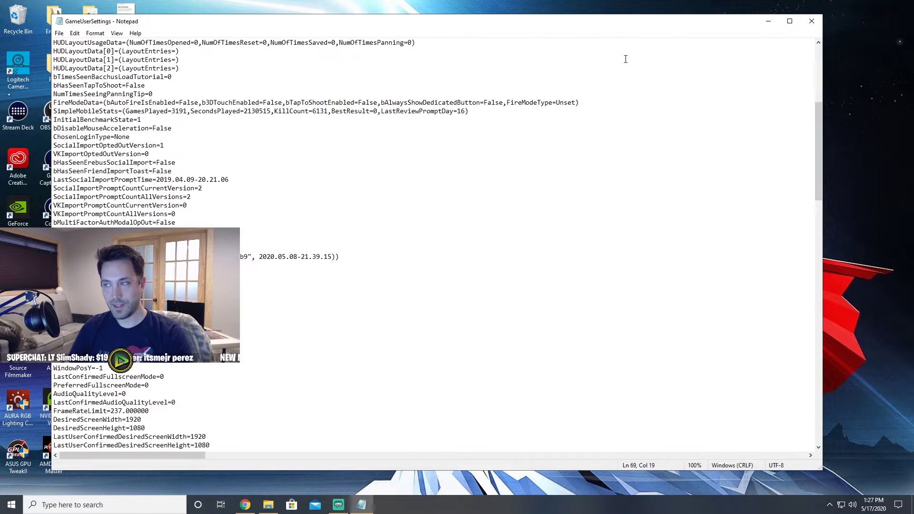
Step: Close Notepad, then tick Read-only in GameUserSettings Properties, apply and confirm with OK
click(812, 21)
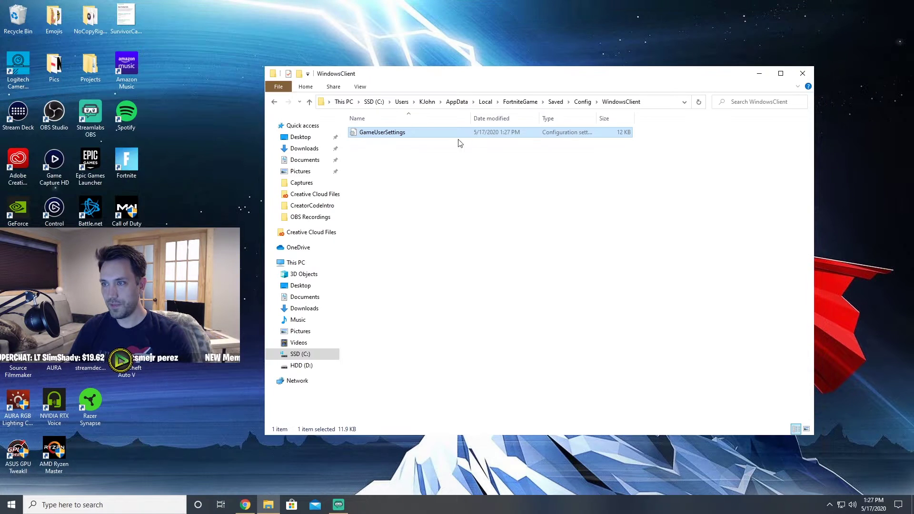
right_click(397, 134)
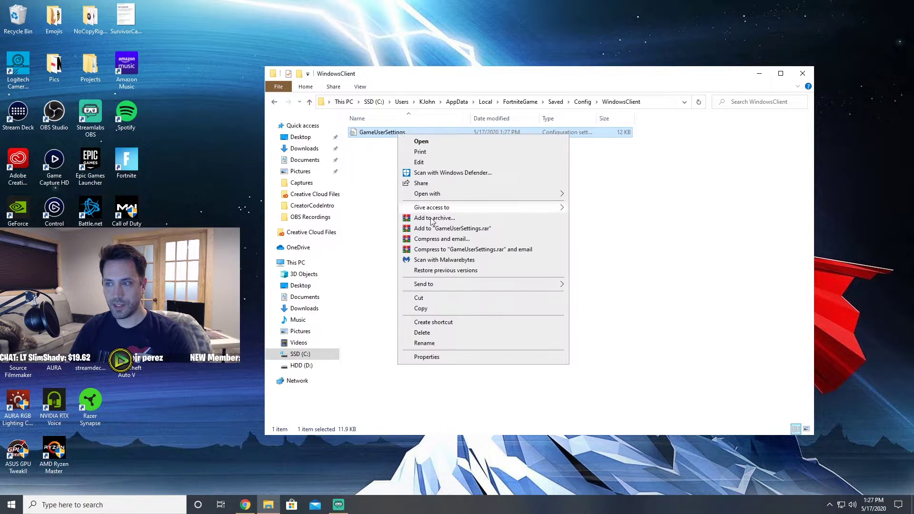
click(428, 357)
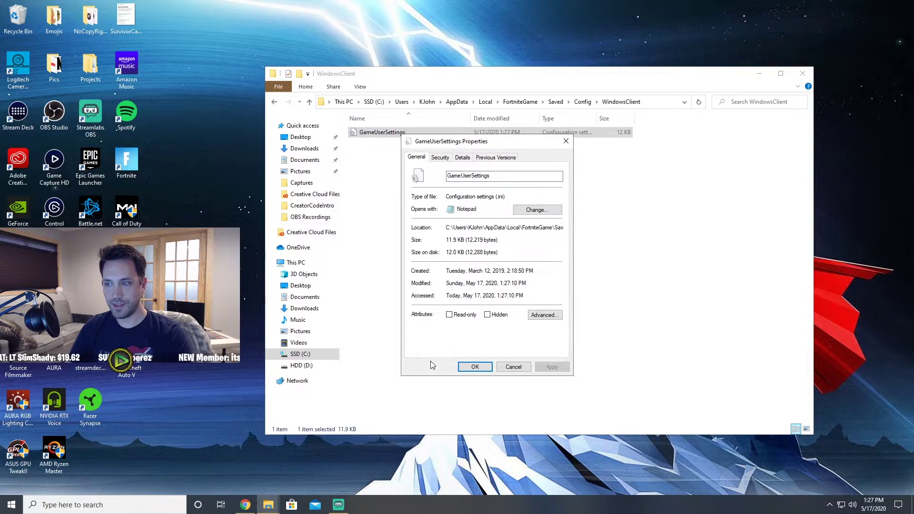
click(448, 315)
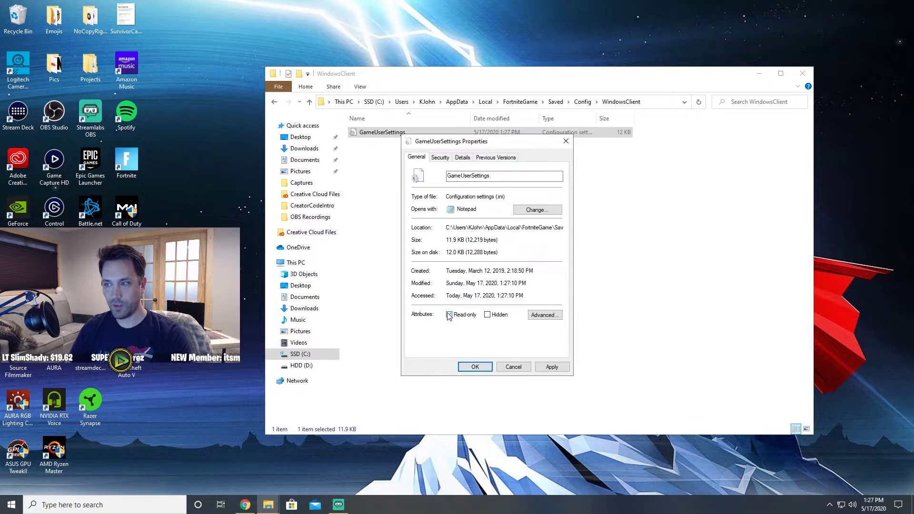
click(560, 369)
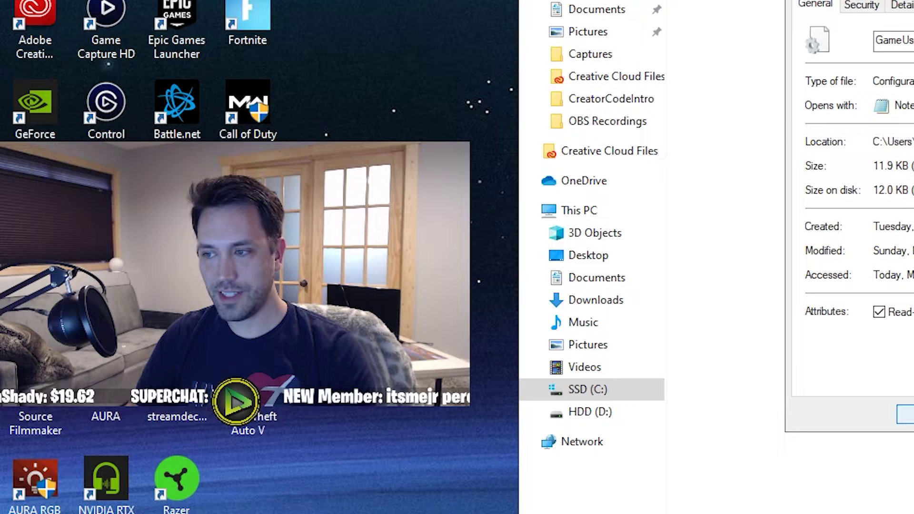
click(474, 366)
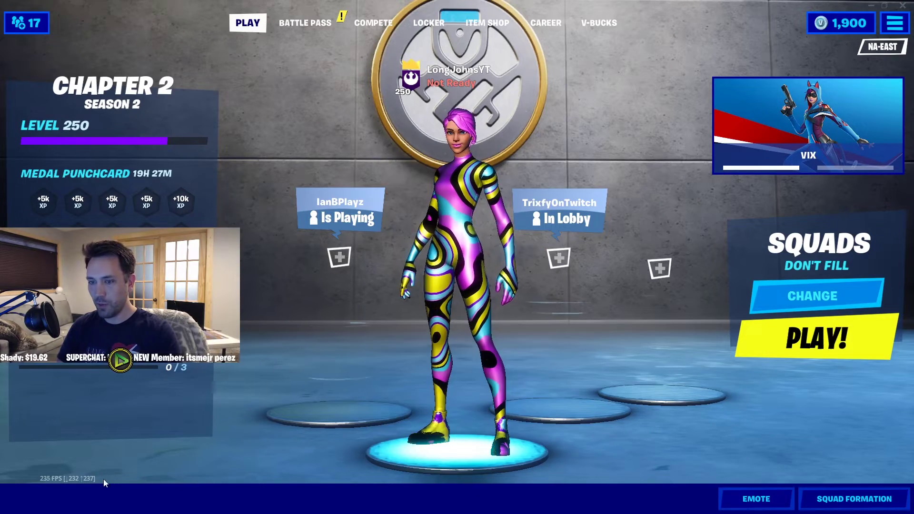
Step: Review Fortnite's Video settings from the game menu, then return to the lobby at ~237 FPS
click(890, 23)
click(598, 95)
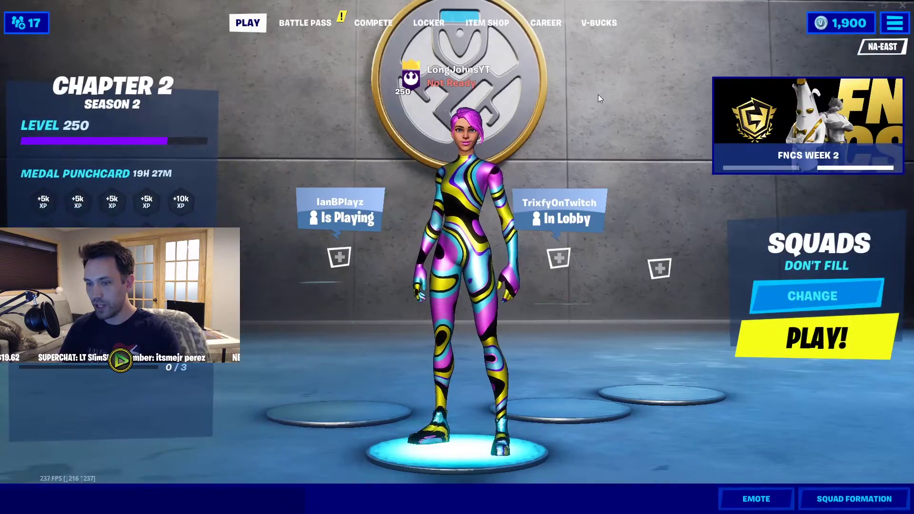
click(904, 25)
click(746, 50)
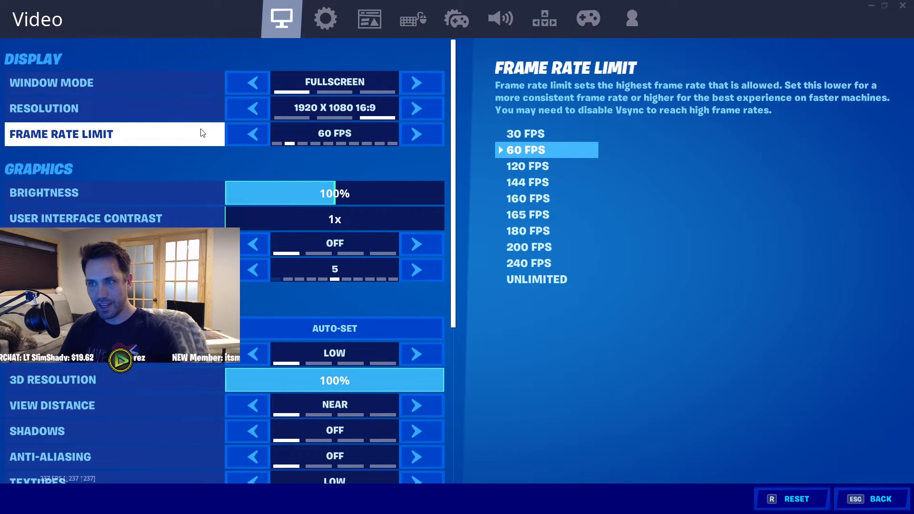
click(888, 503)
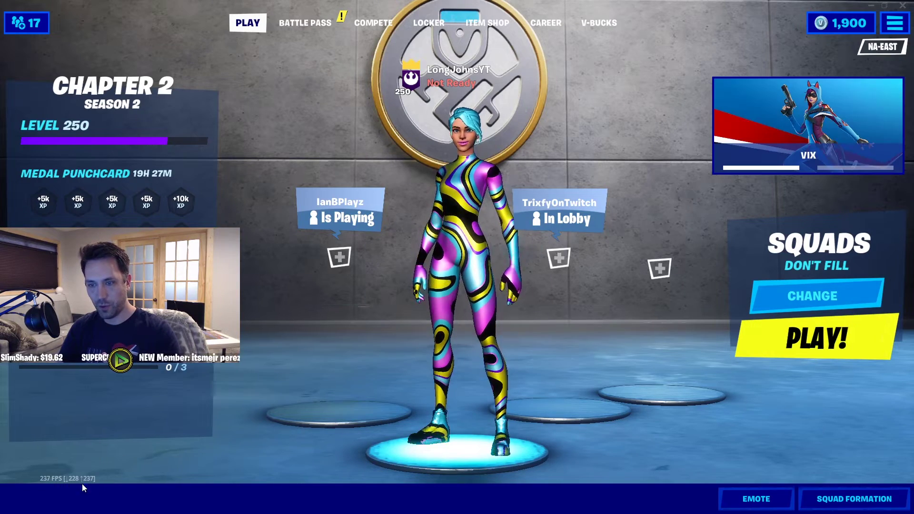